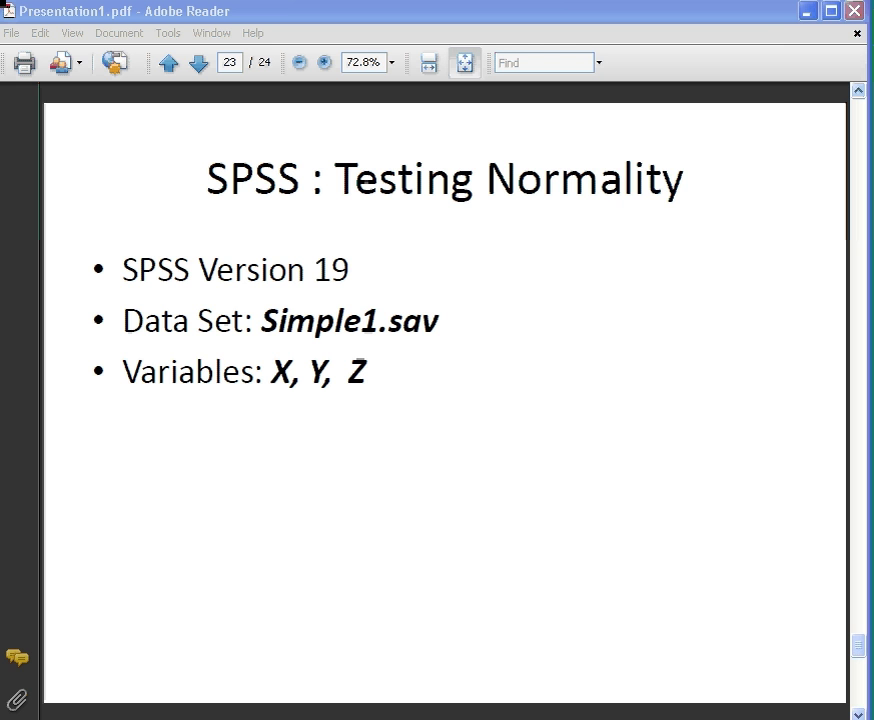
From slide 23 of Presentation1.pdf, list the open SPSS Data Editor windows on the taskbar.
click(530, 718)
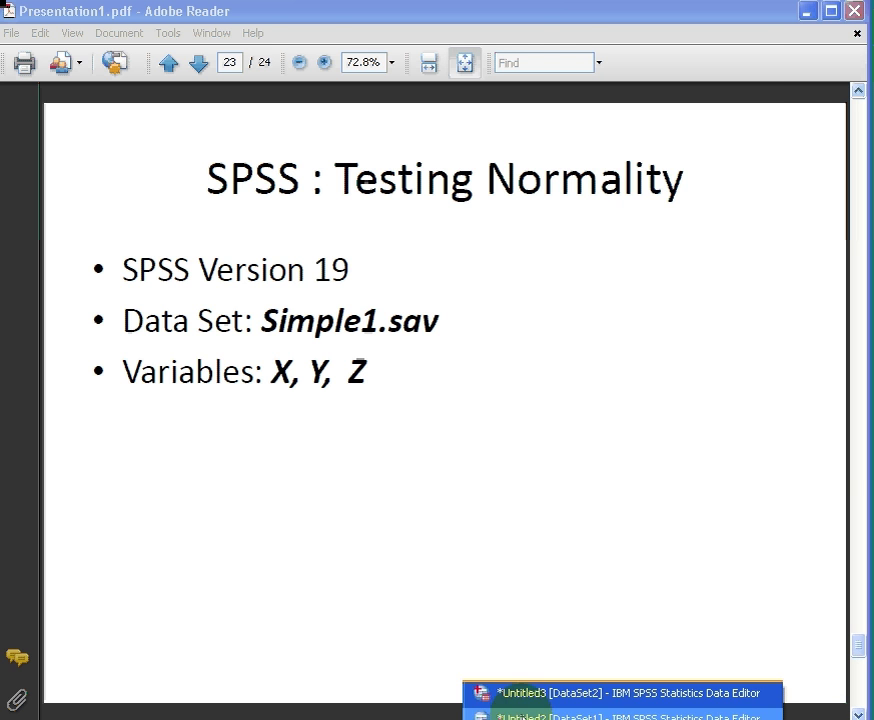
Bring Untitled3 [DataSet2] to the front, enlarge its window, and open Analyze > Descriptive Statistics.
click(535, 695)
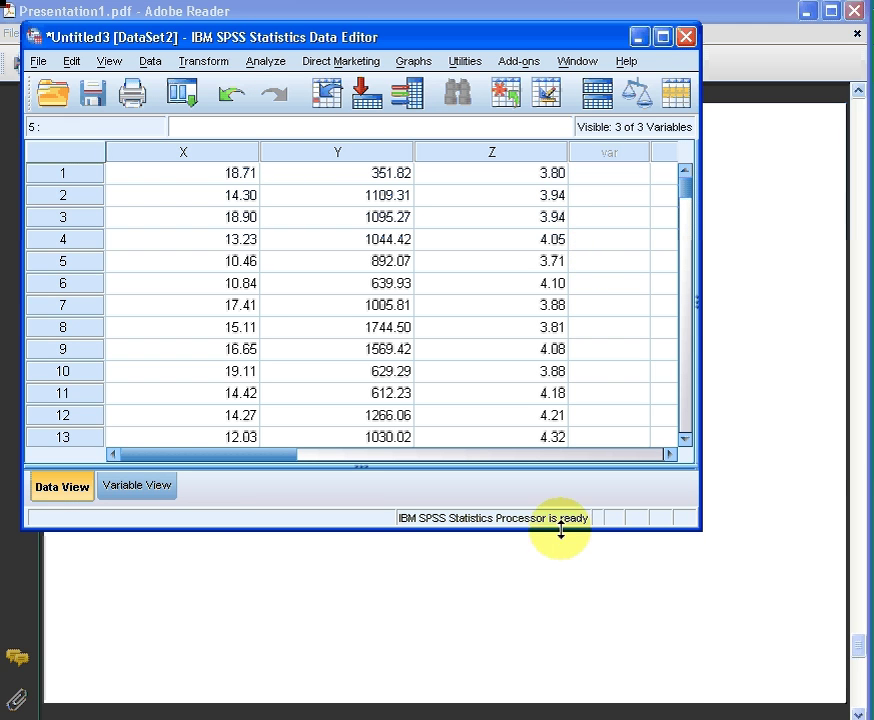
drag(561, 530, 601, 710)
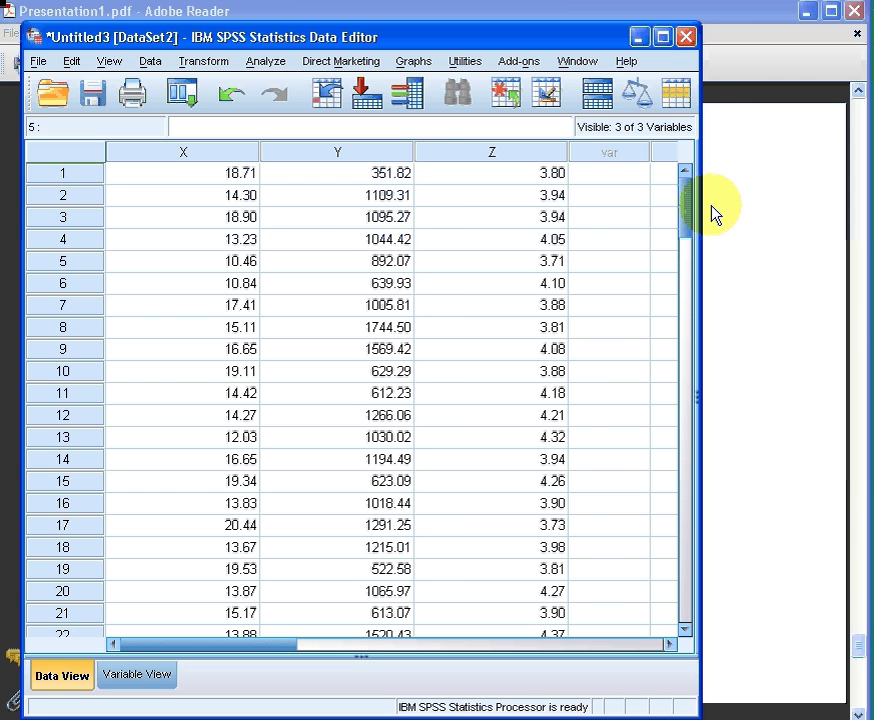
drag(698, 205, 808, 200)
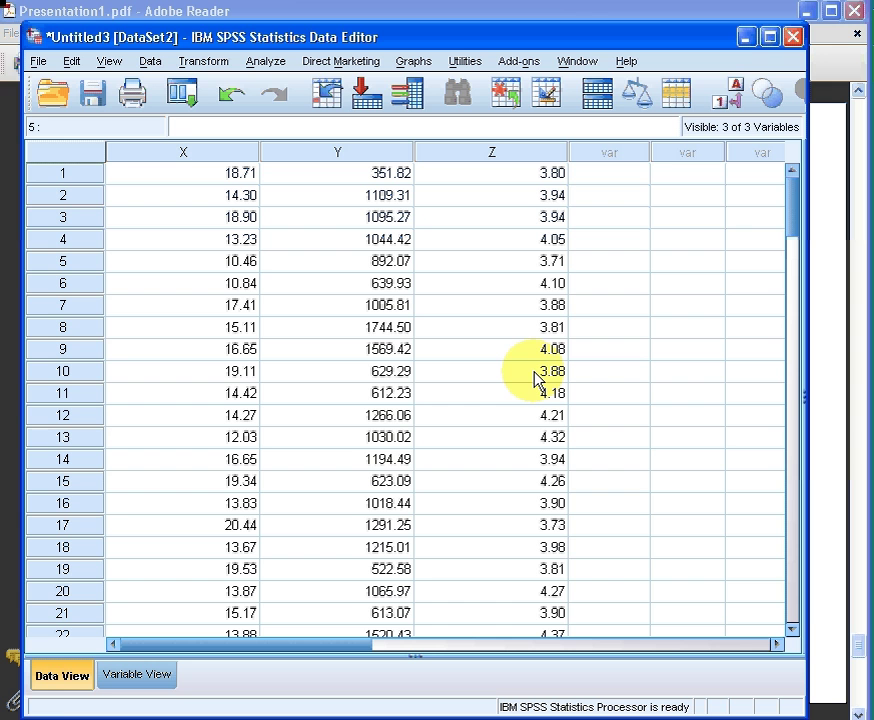
click(262, 64)
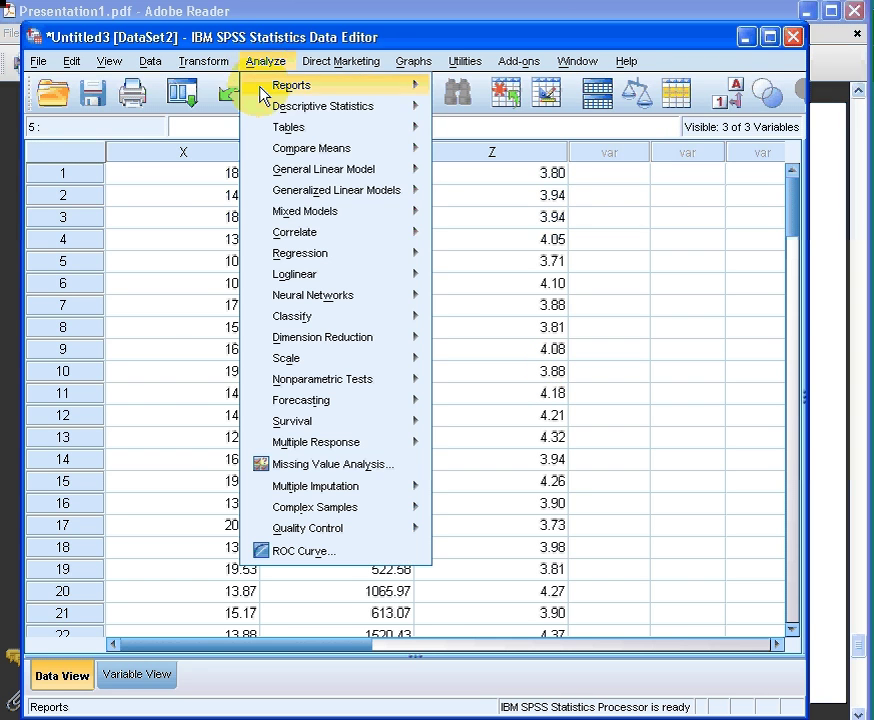
mouse_move(266, 110)
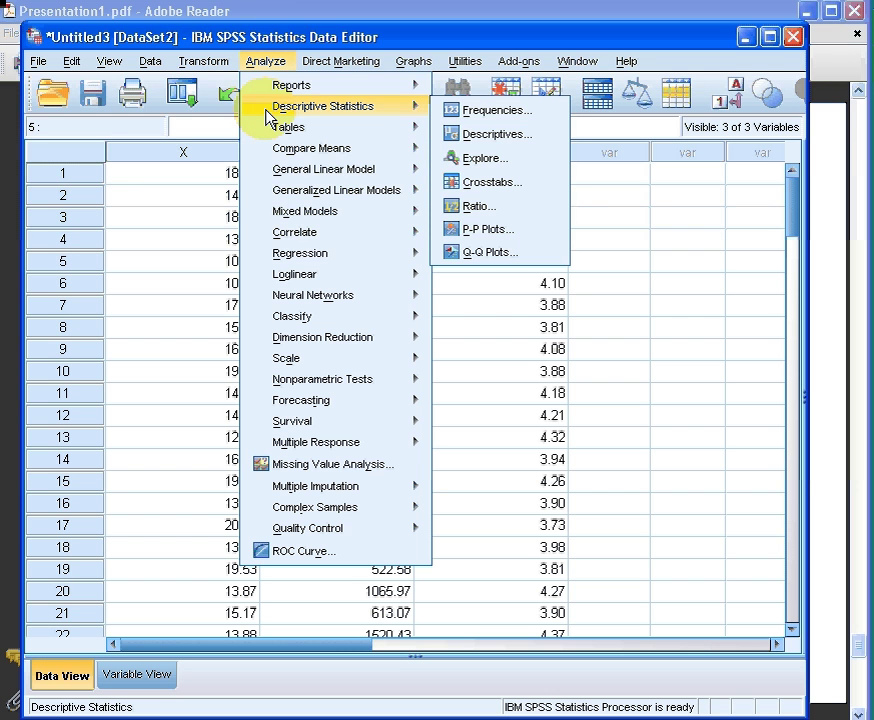
Open Explore and clear X, Y and Z out of its Dependent List.
click(484, 159)
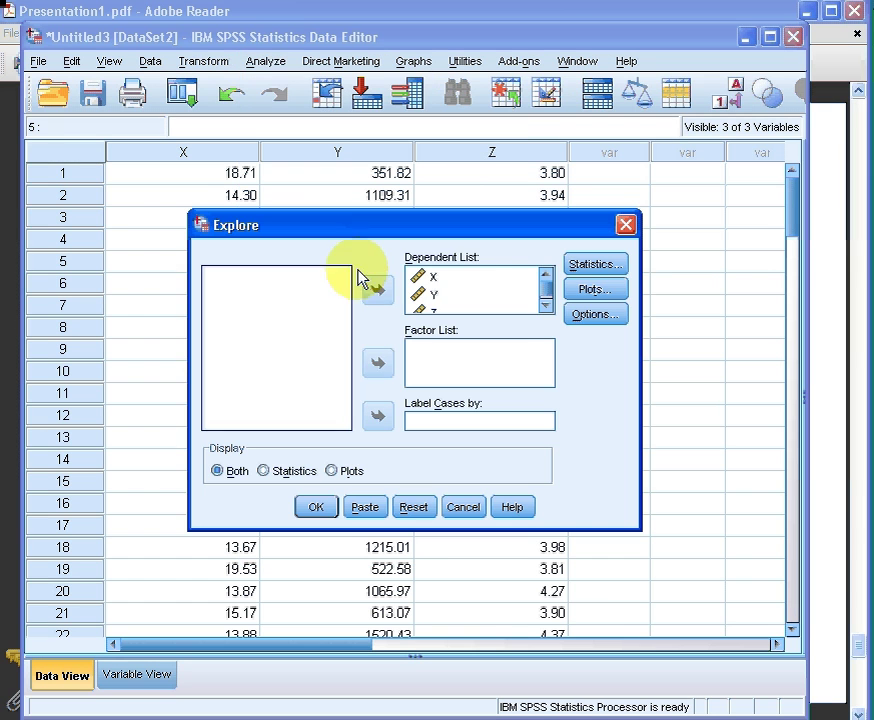
click(441, 281)
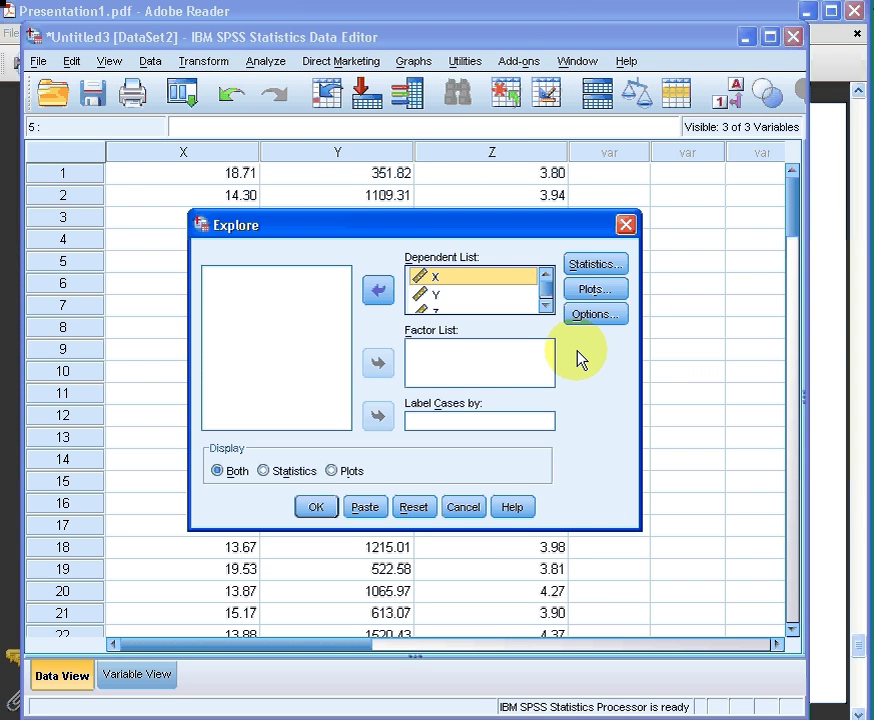
key(ctrl+a)
click(378, 290)
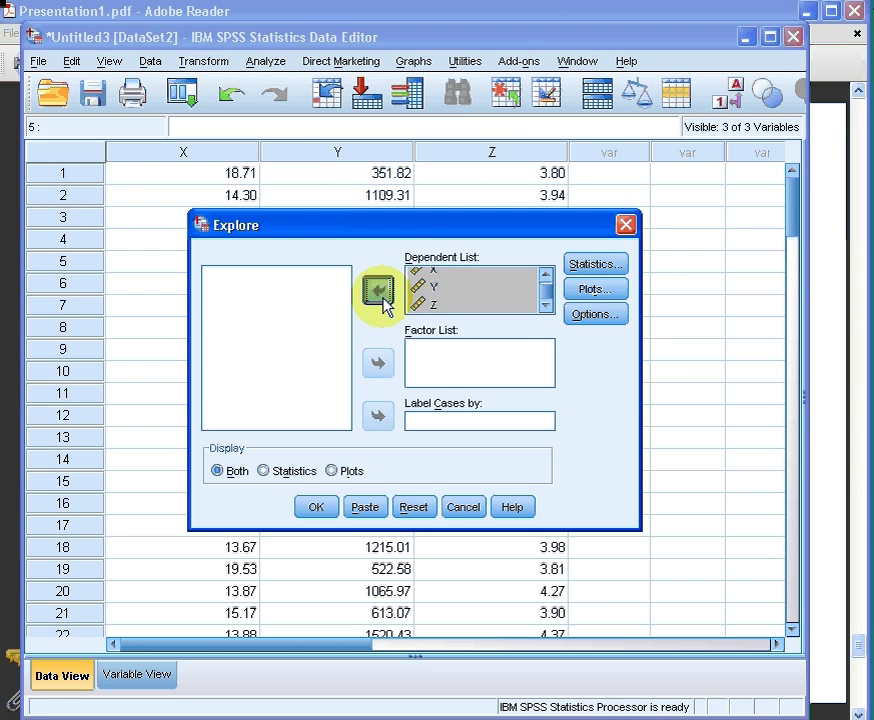
Add X, Y and Z back to the Dependent List of the Explore dialog.
click(232, 281)
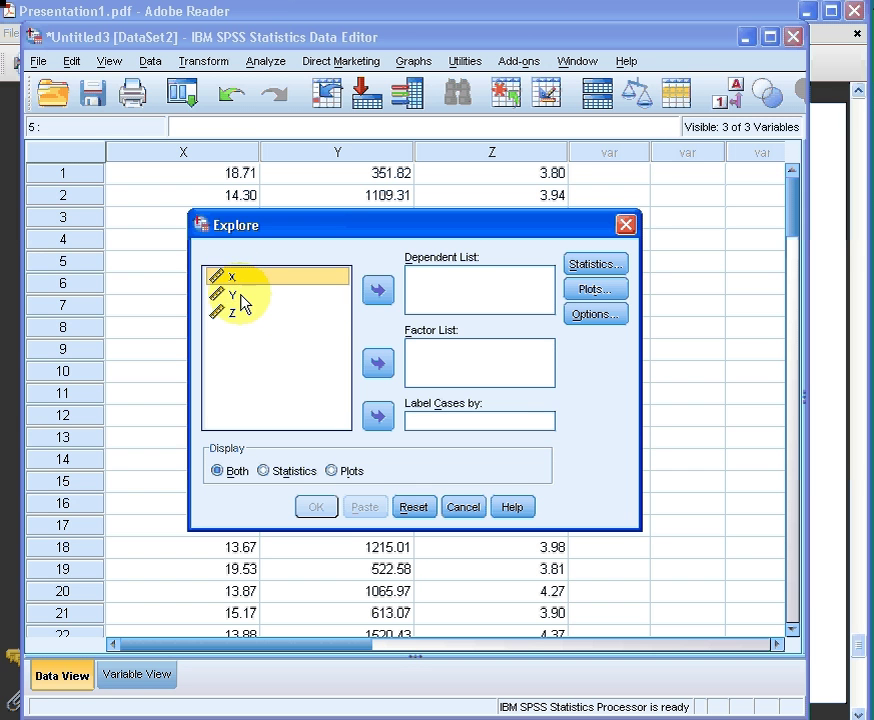
click(243, 297)
click(305, 314)
click(272, 277)
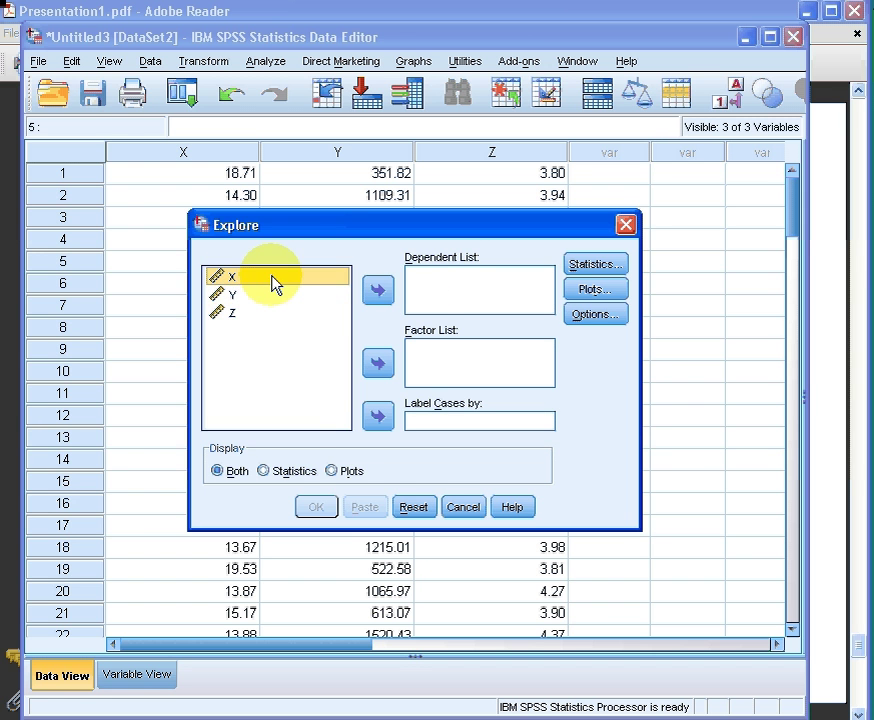
key(shift+Down)
key(shift+Down)
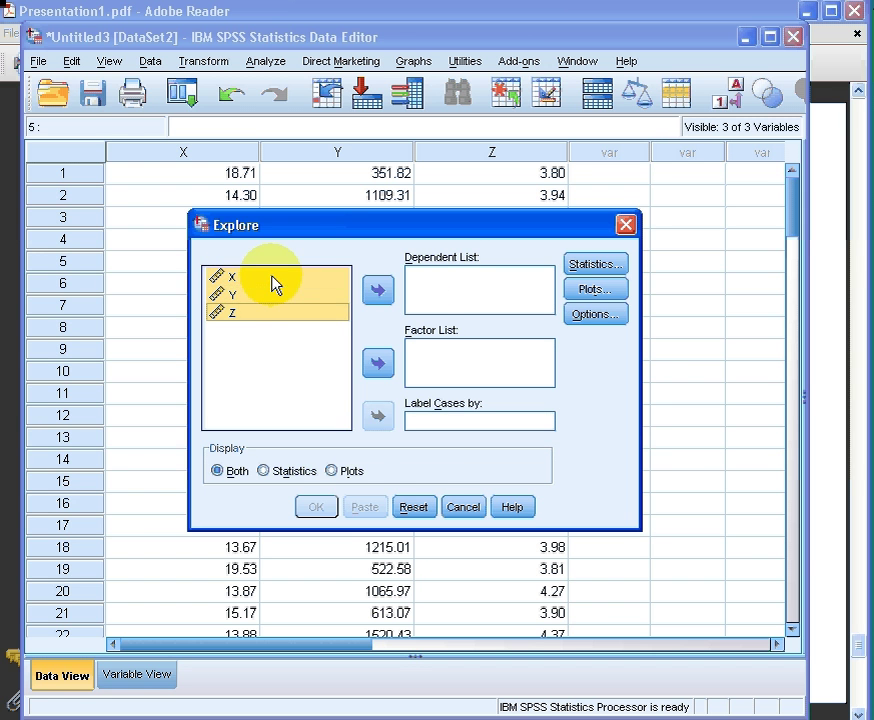
click(388, 298)
drag(446, 234, 418, 138)
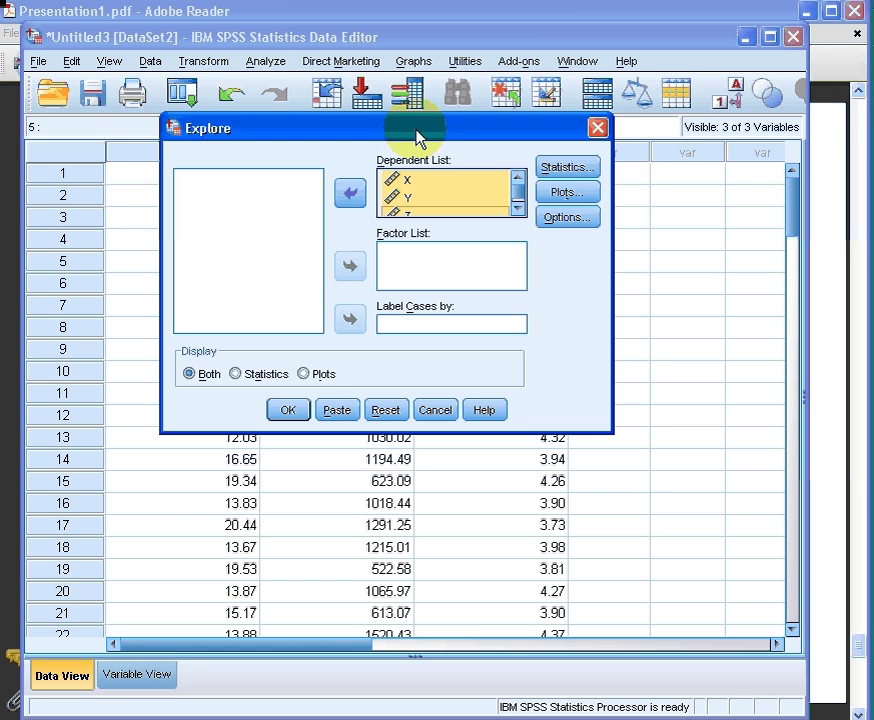
Keep default descriptives and set plots to Histogram with Normality plots with tests.
click(594, 170)
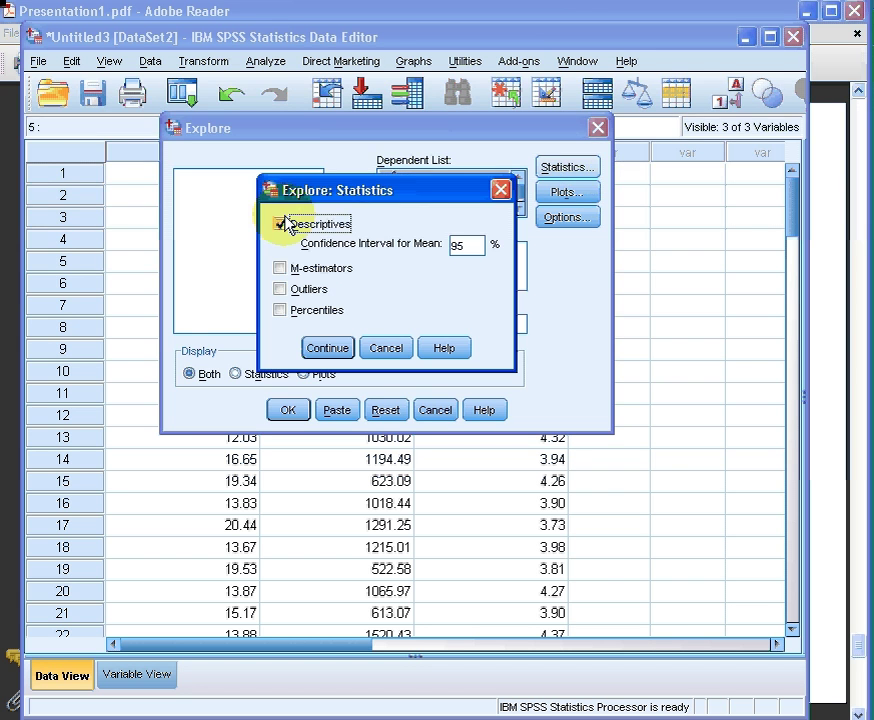
click(502, 190)
click(560, 193)
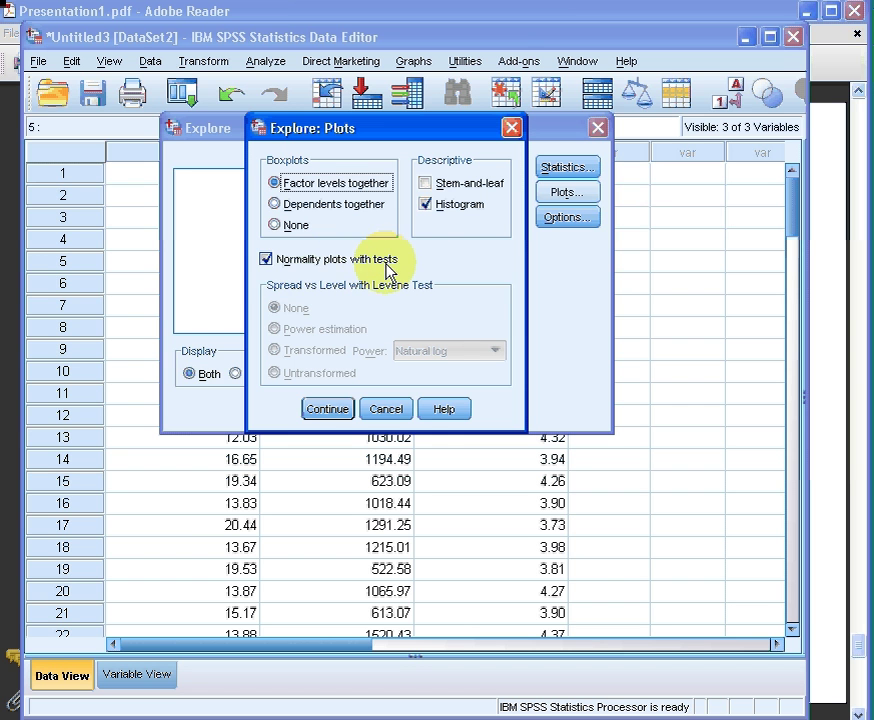
click(270, 262)
click(264, 262)
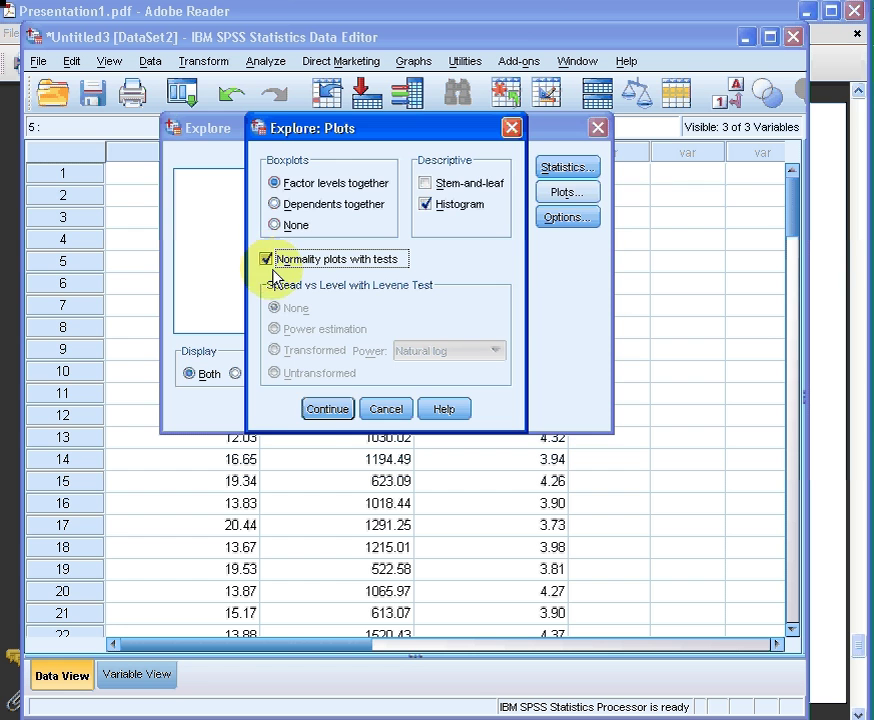
click(329, 410)
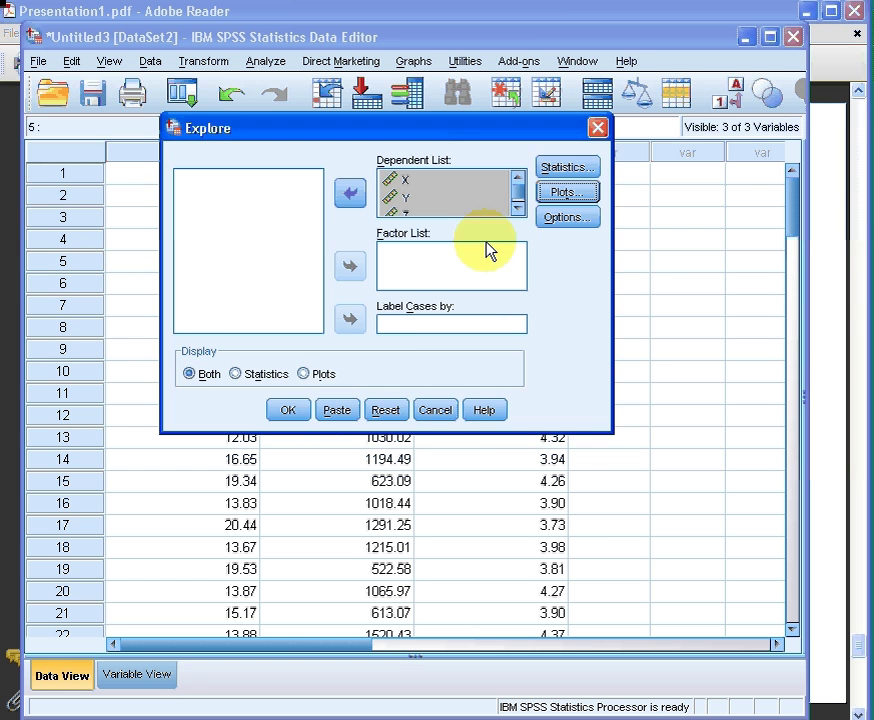
Leave missing-value options unchanged, set Display to Both, and run the Explore analysis.
click(553, 221)
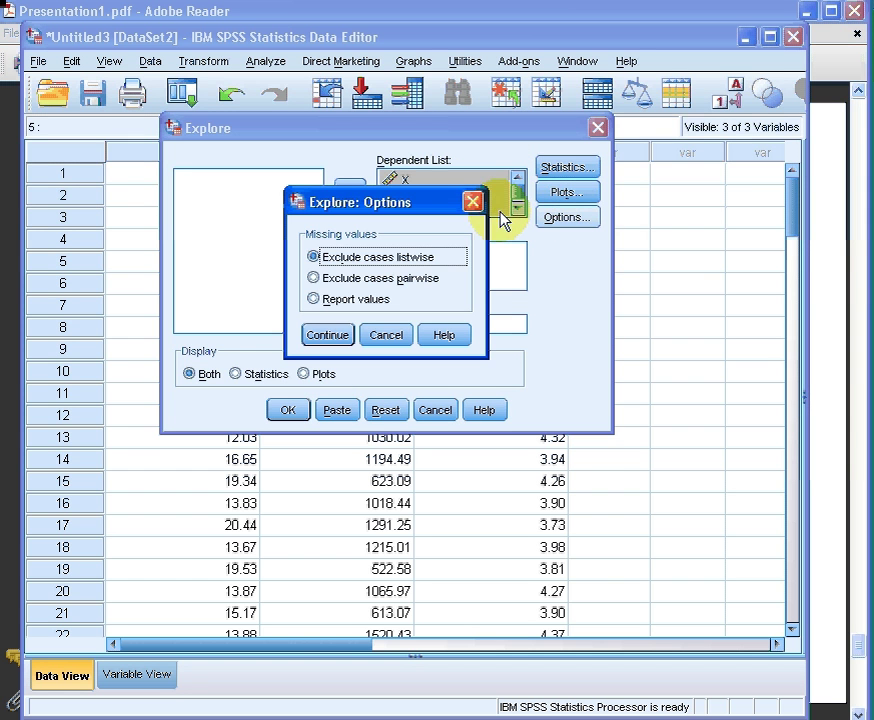
click(475, 203)
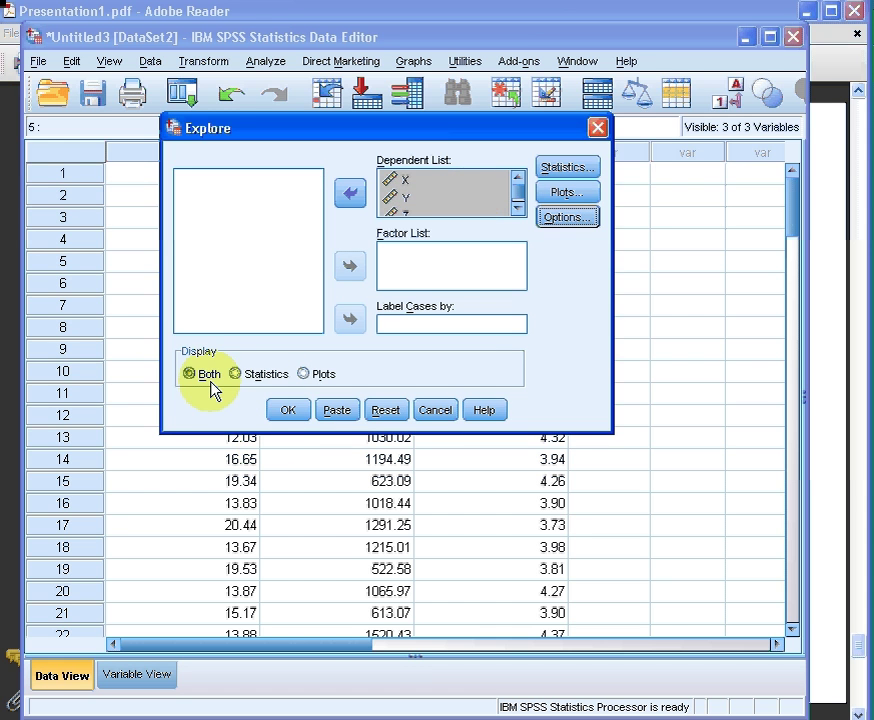
click(198, 378)
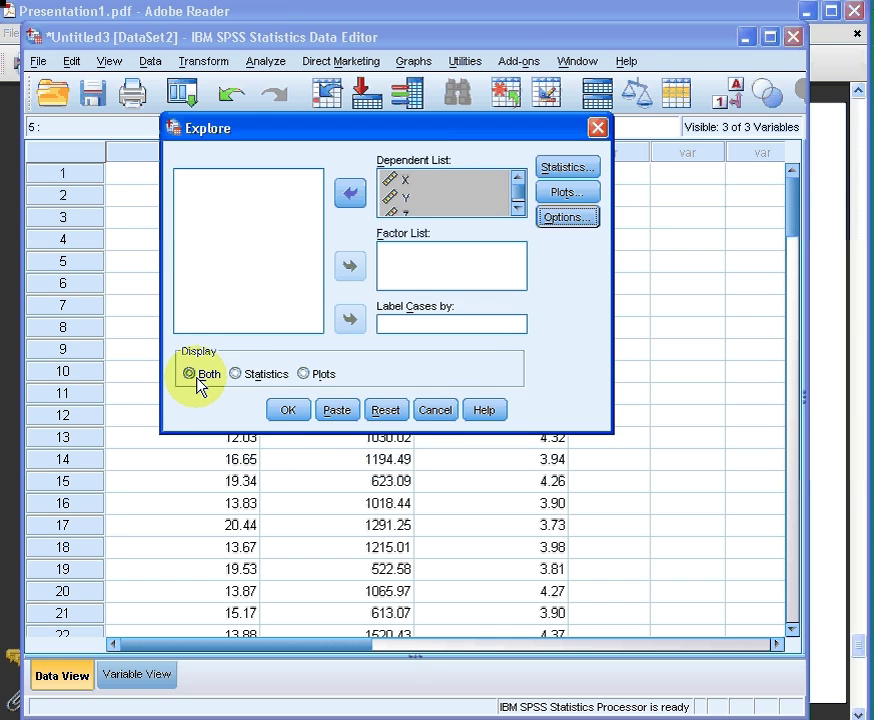
click(250, 382)
click(321, 381)
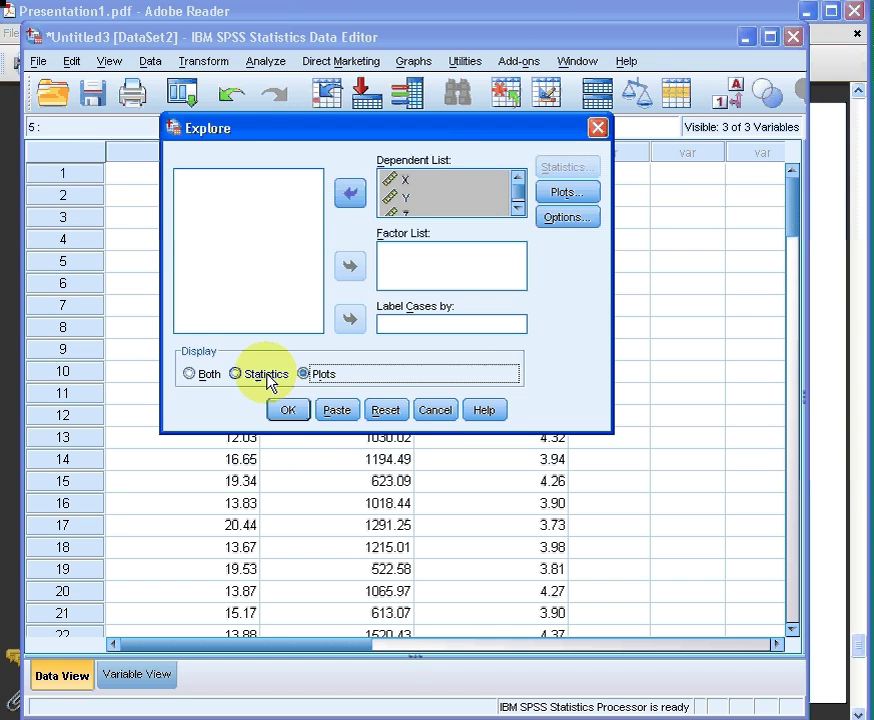
click(190, 378)
click(290, 411)
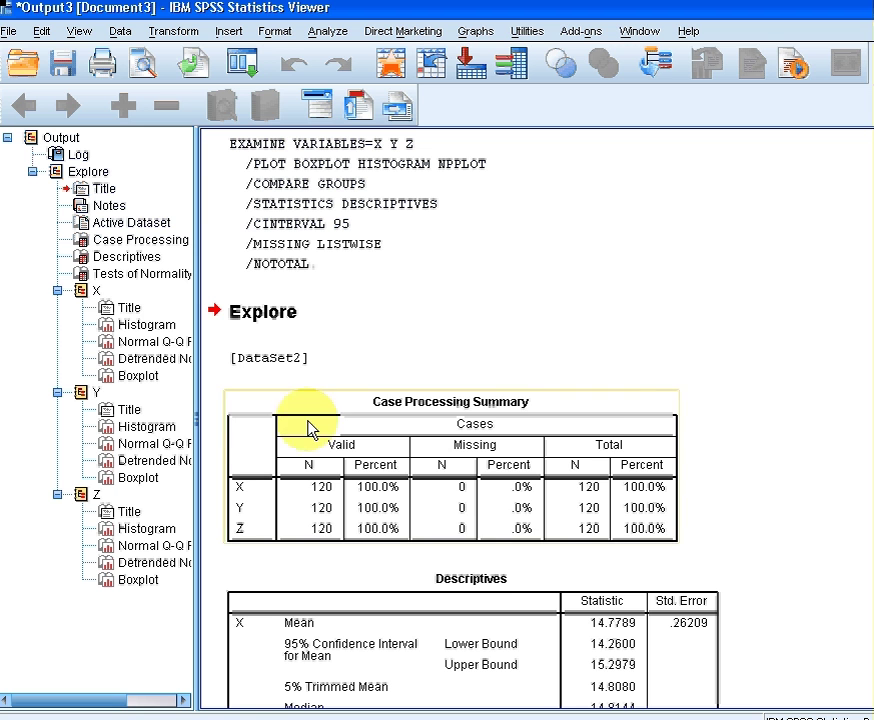
Scroll to the Tests of Normality table (Shapiro-Wilk Sig. .366, .000, .825) and X's histogram.
drag(193, 395, 102, 351)
scroll(368, 550, down, 2)
scroll(368, 553, down, 2)
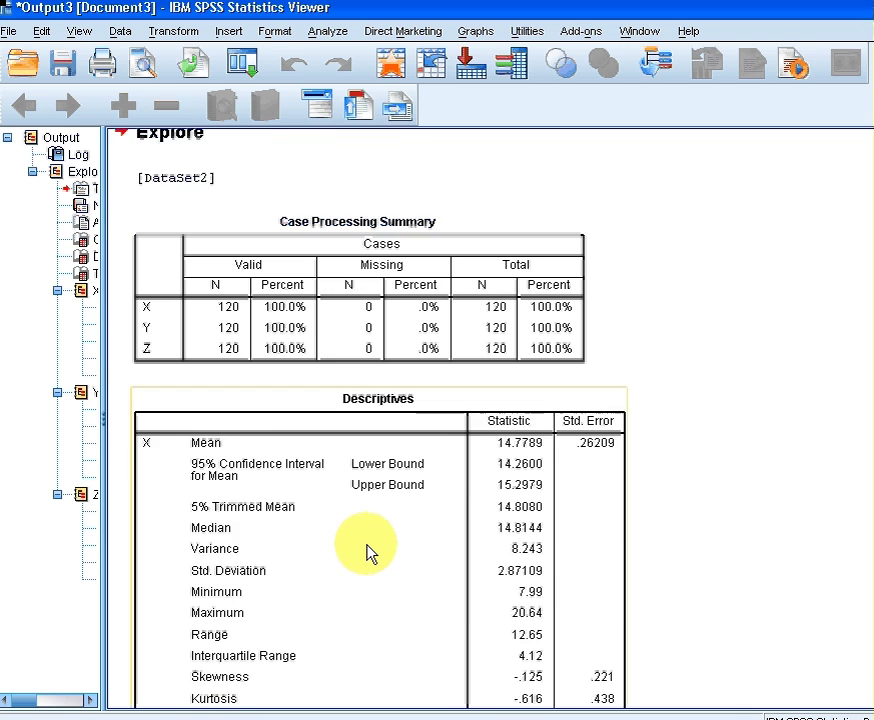
scroll(368, 553, down, 2)
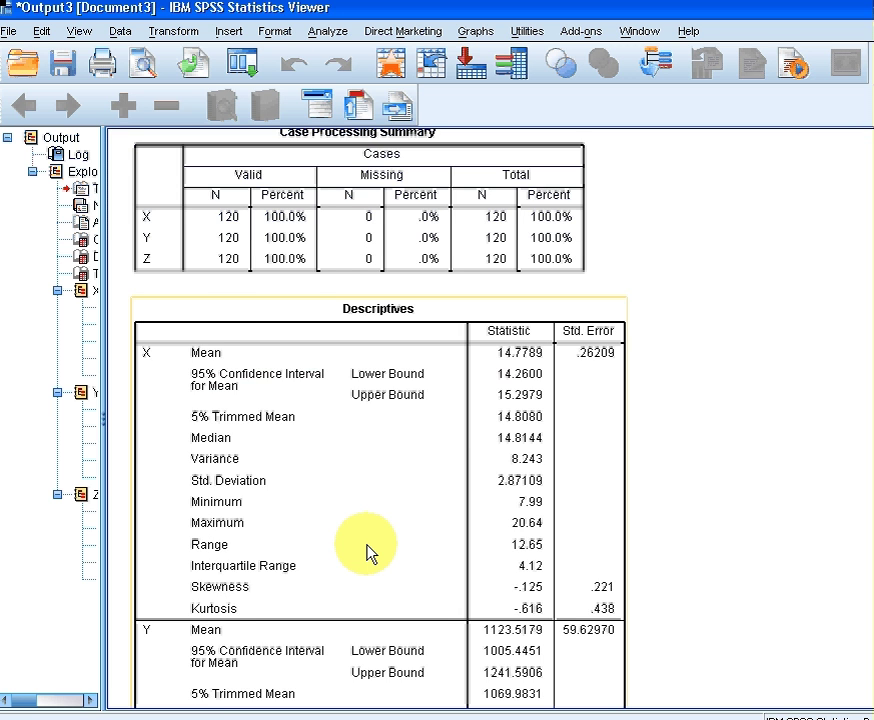
scroll(371, 537, down, 2)
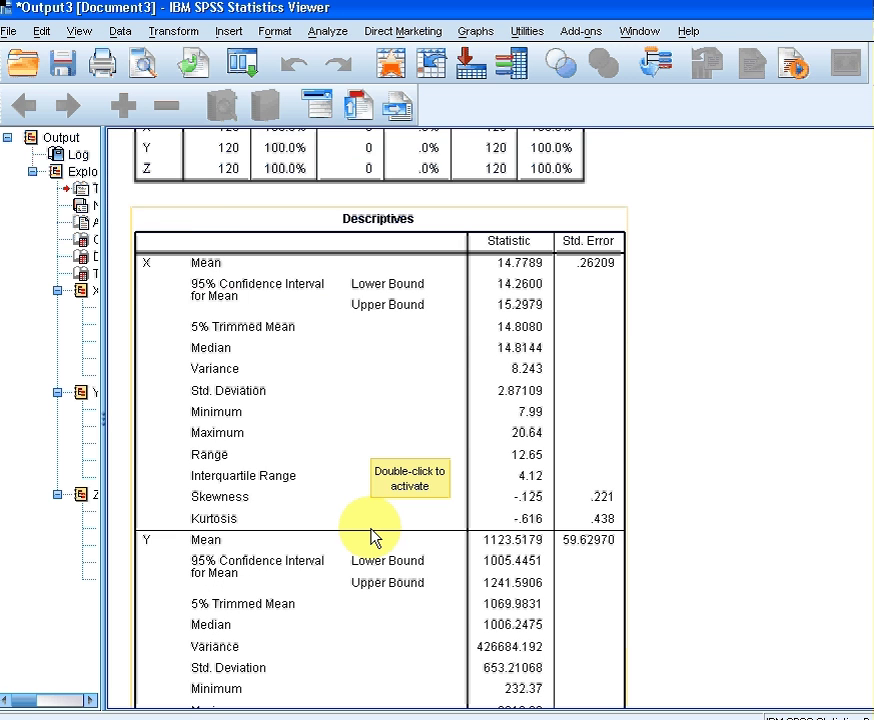
scroll(371, 537, down, 7)
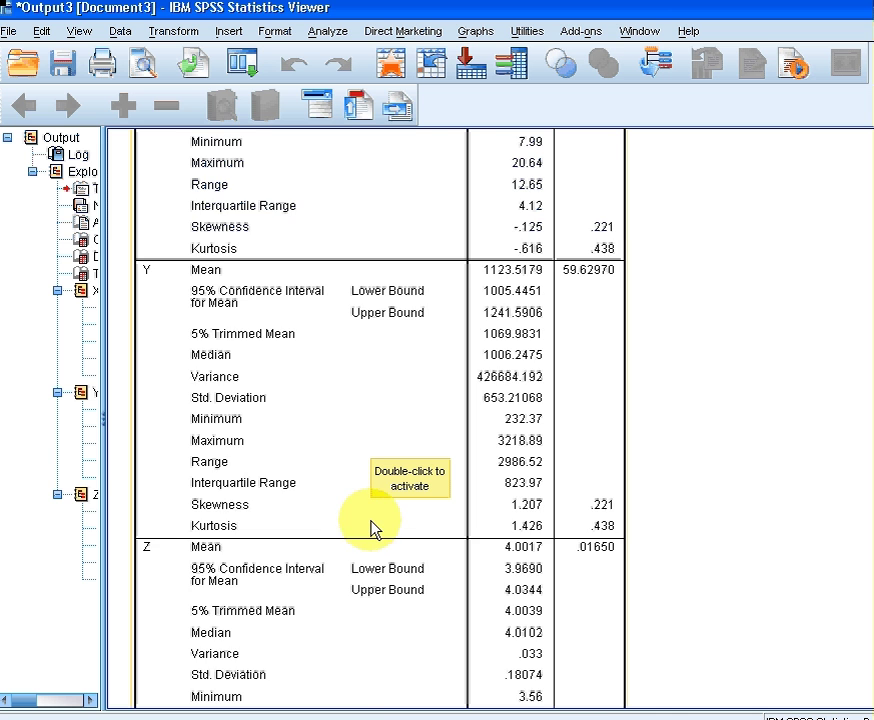
scroll(371, 530, down, 4)
scroll(371, 530, down, 8)
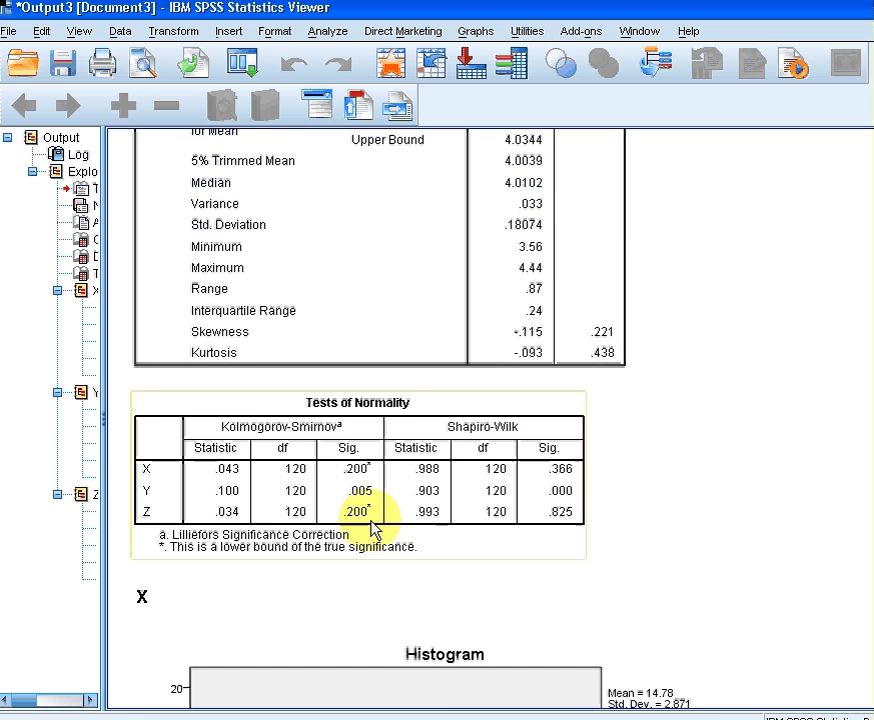
scroll(371, 530, down, 2)
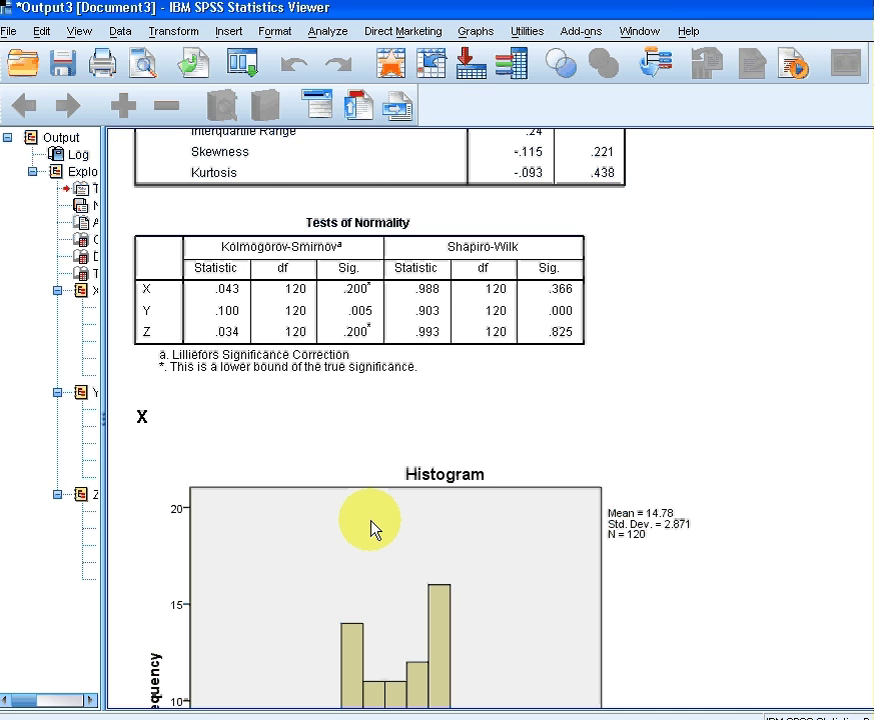
Show slide 24 on the Kolmogorov-Smirnov and Shapiro-Wilk tests, then return to SPSS's Tests of Normality table.
key(alt+Tab)
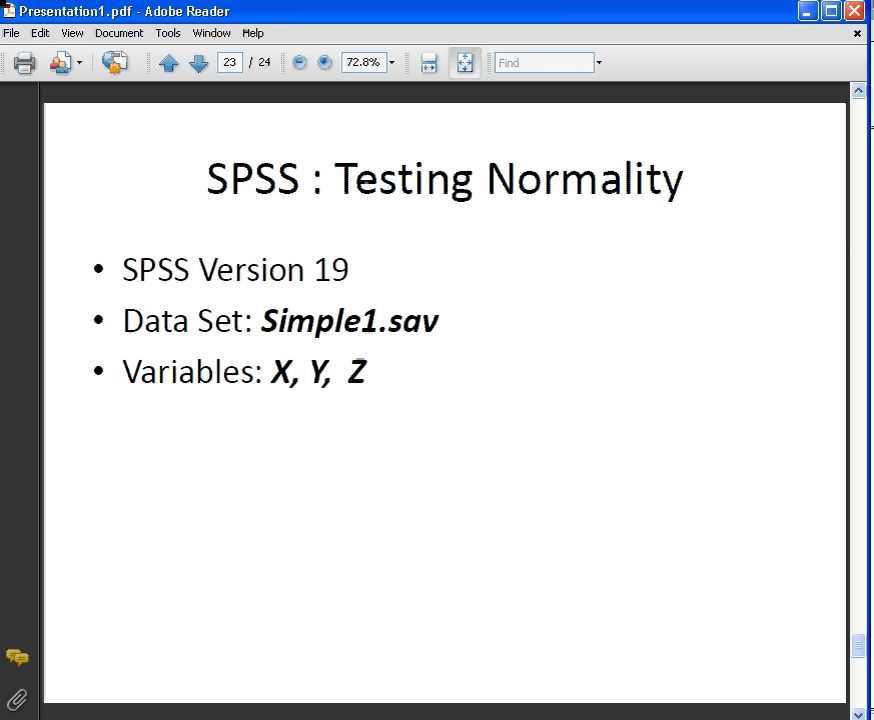
click(199, 64)
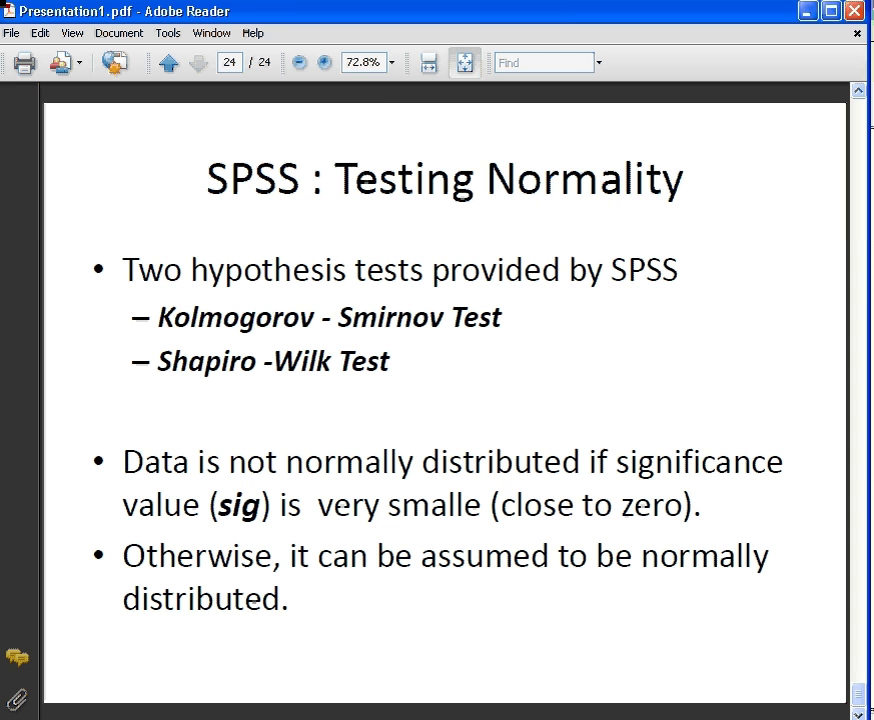
drag(463, 510, 481, 510)
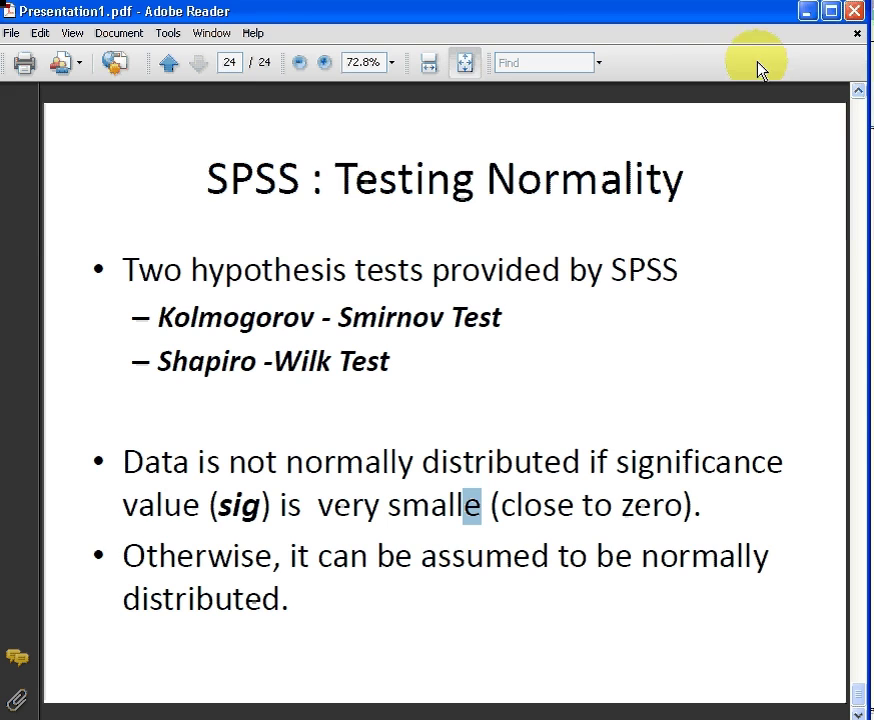
click(807, 12)
click(228, 325)
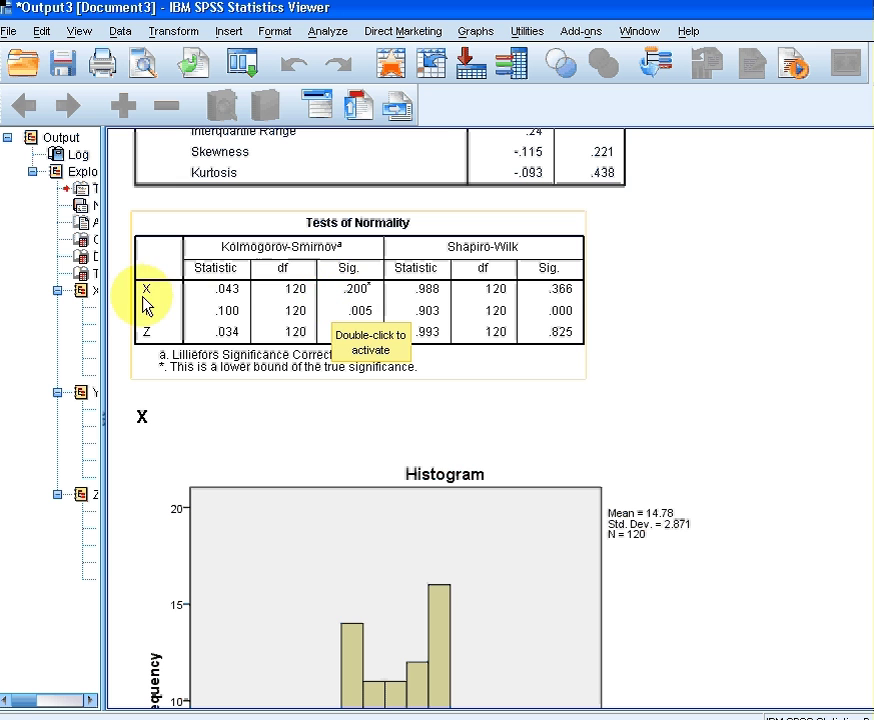
Deselect the Tests of Normality table and scroll to X's histogram (Mean 14.78, Std. Dev. 2.871).
click(365, 427)
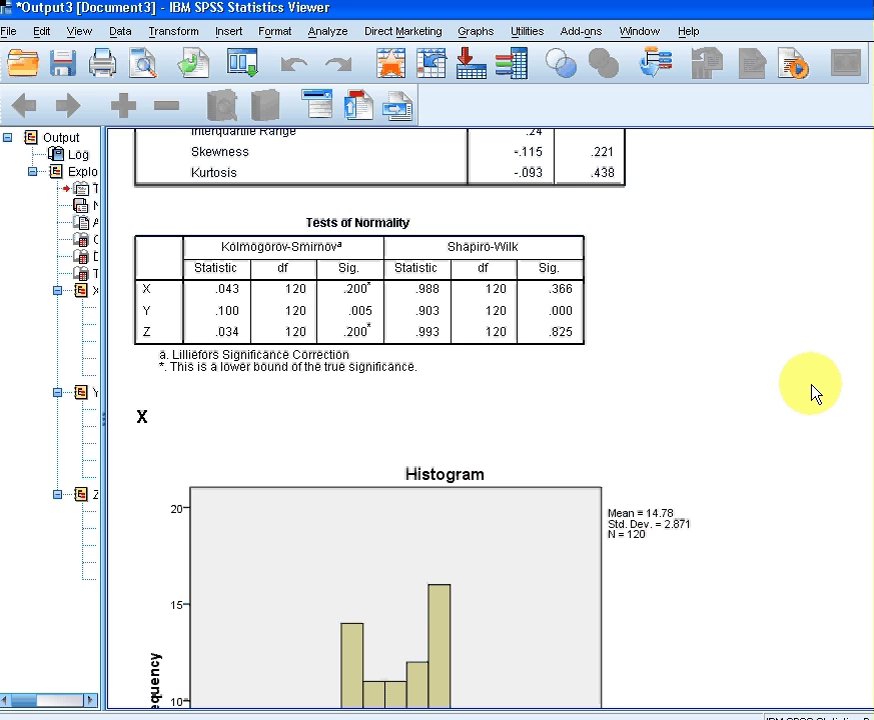
scroll(812, 386, down, 5)
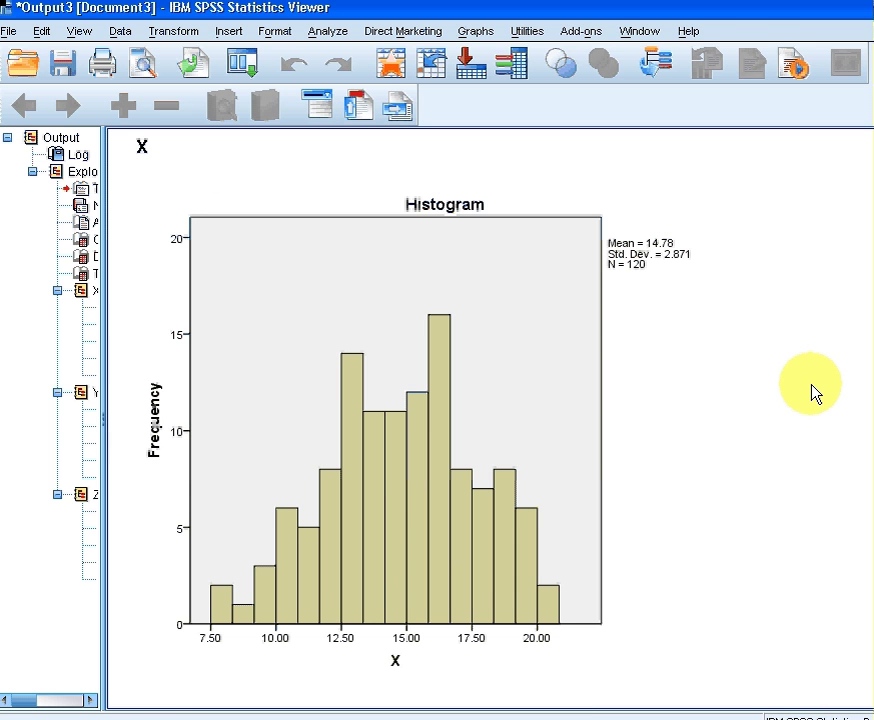
Review X's histogram and Q-Q plots, continuing down to Y's right-skewed histogram.
click(755, 522)
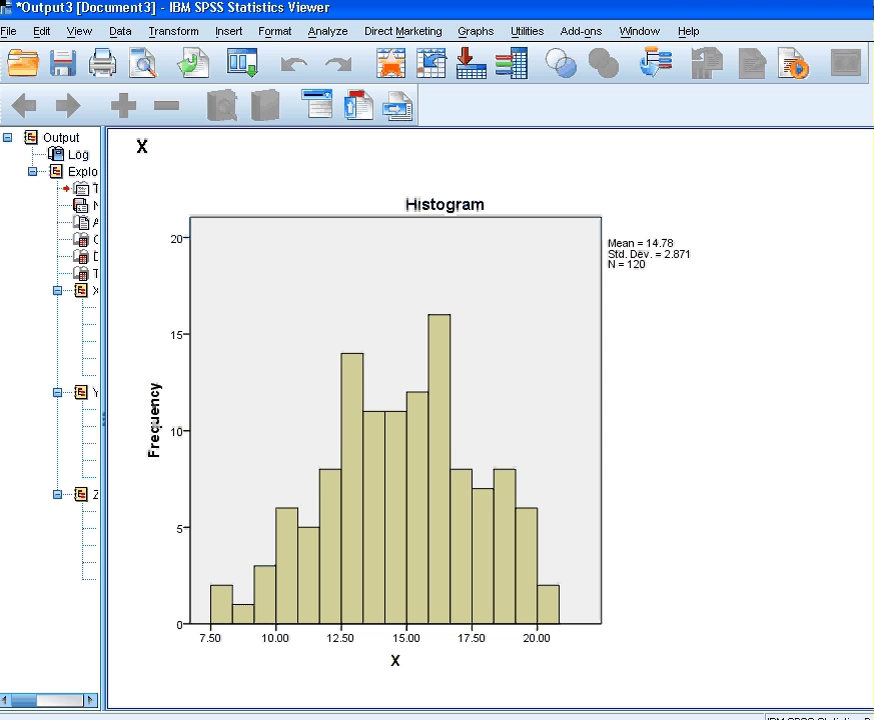
scroll(155, 428, down, 10)
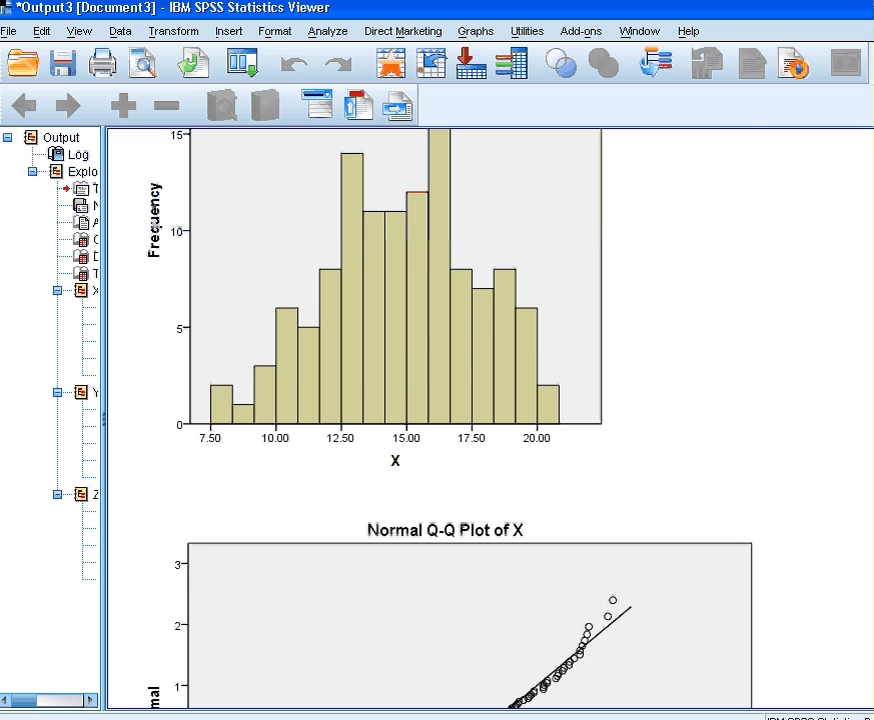
scroll(152, 186, up, 2)
scroll(480, 420, up, 3)
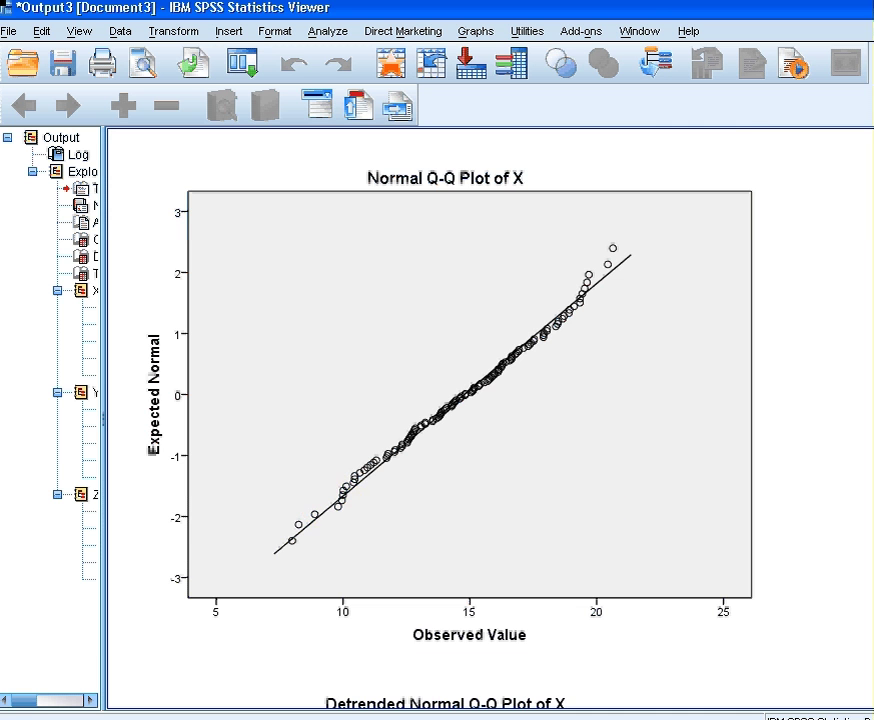
scroll(490, 420, down, 20)
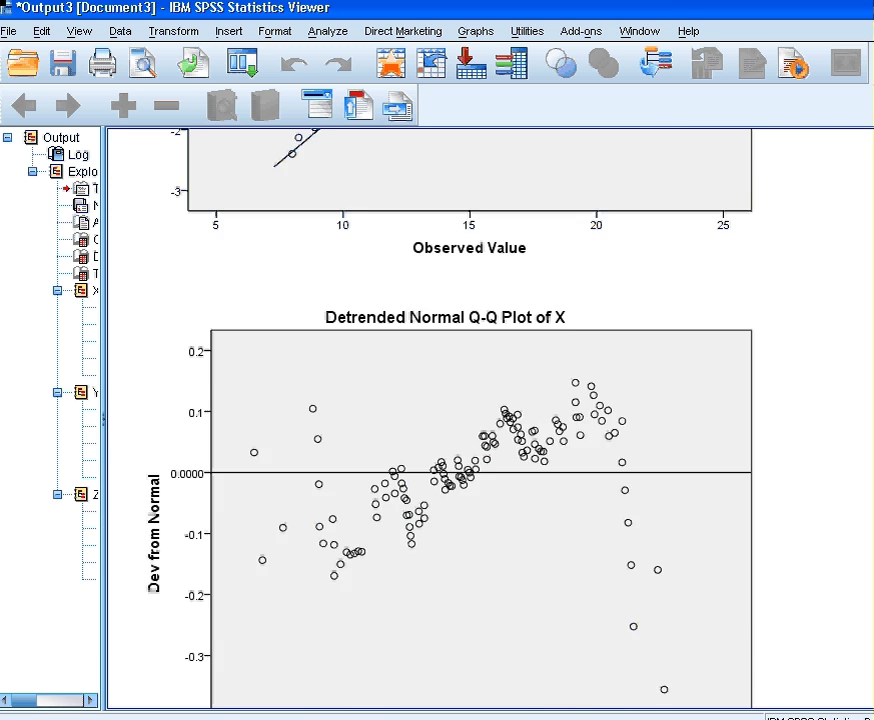
scroll(490, 420, down, 4)
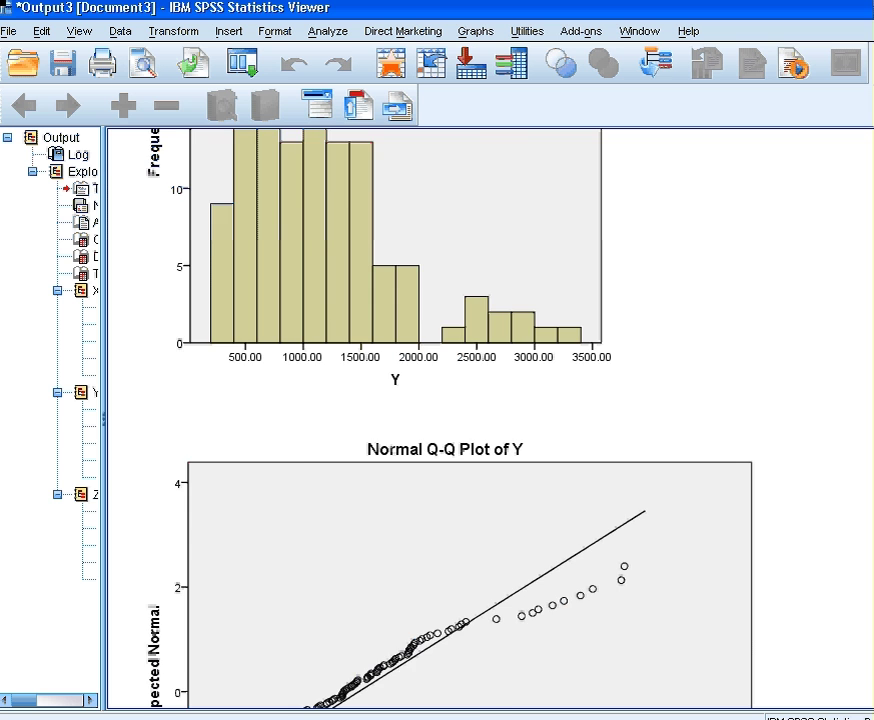
Review Y's histogram, Normal and Detrended Q-Q plots and boxplot, reaching Z's histogram.
scroll(404, 553, up, 6)
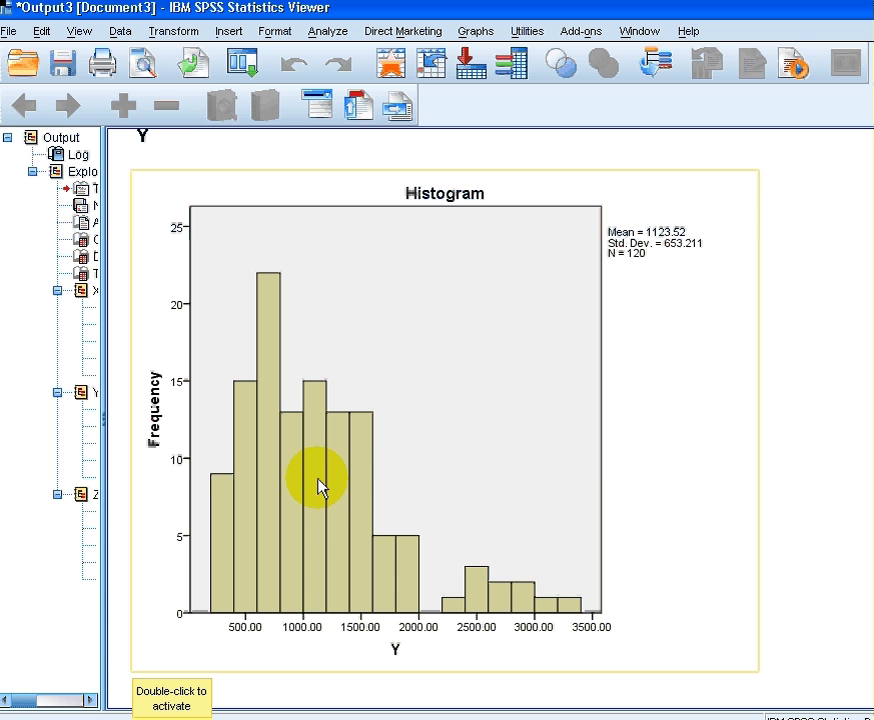
scroll(382, 433, down, 4)
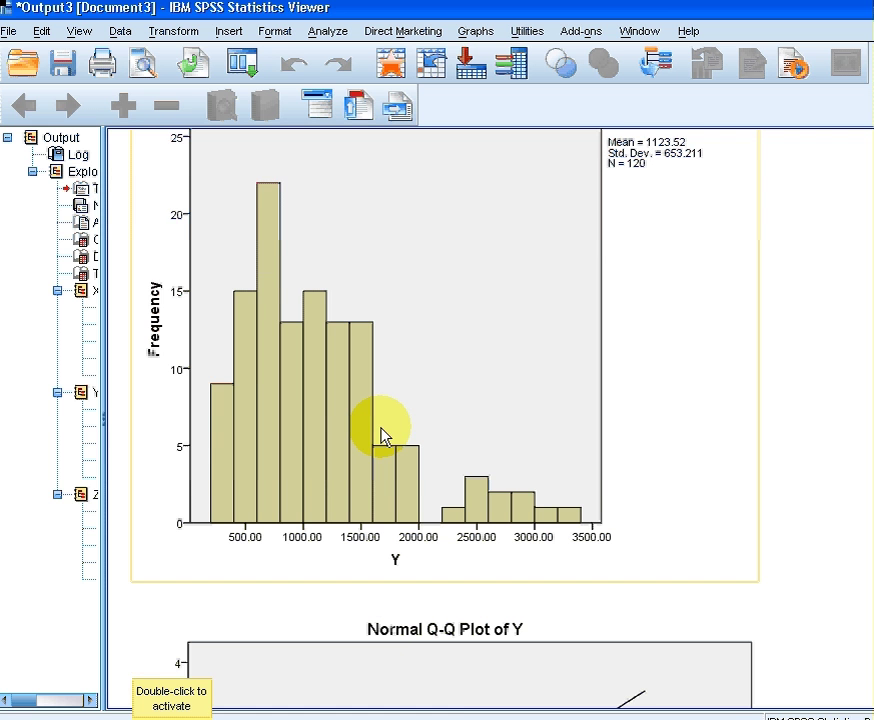
scroll(382, 433, down, 6)
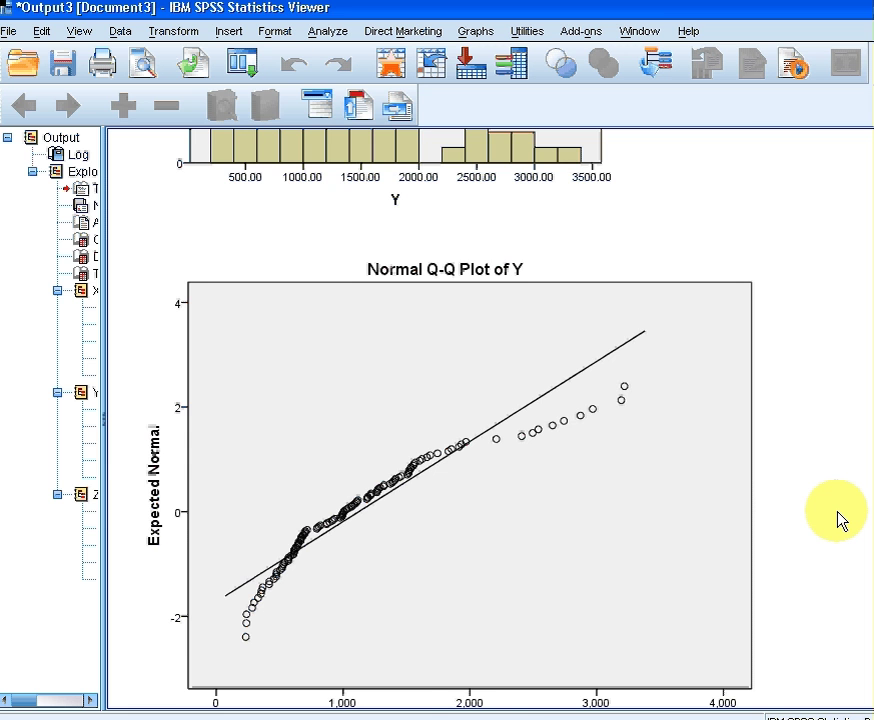
scroll(838, 520, down, 15)
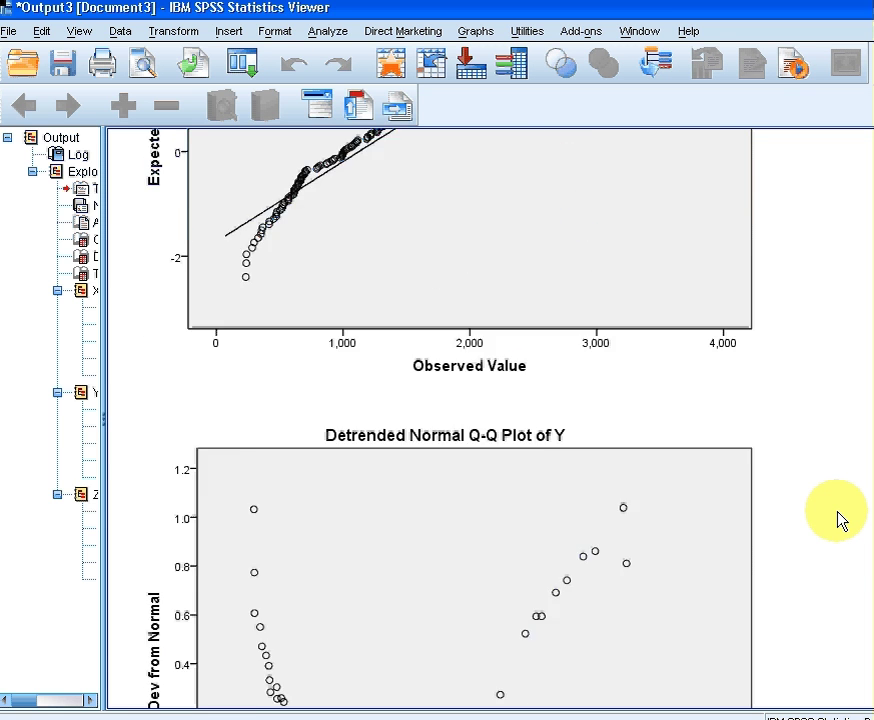
scroll(838, 520, down, 15)
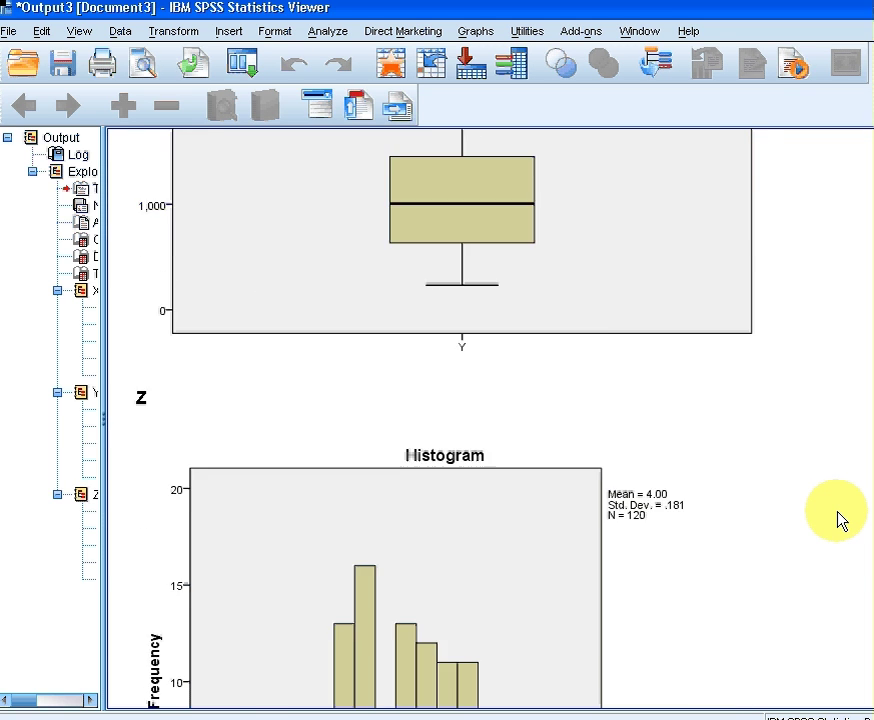
Inspect Z's histogram (Mean 4.00, Std. Dev. .181), pointing out its bars, and its Q-Q plot.
scroll(838, 520, down, 5)
scroll(838, 520, up, 7)
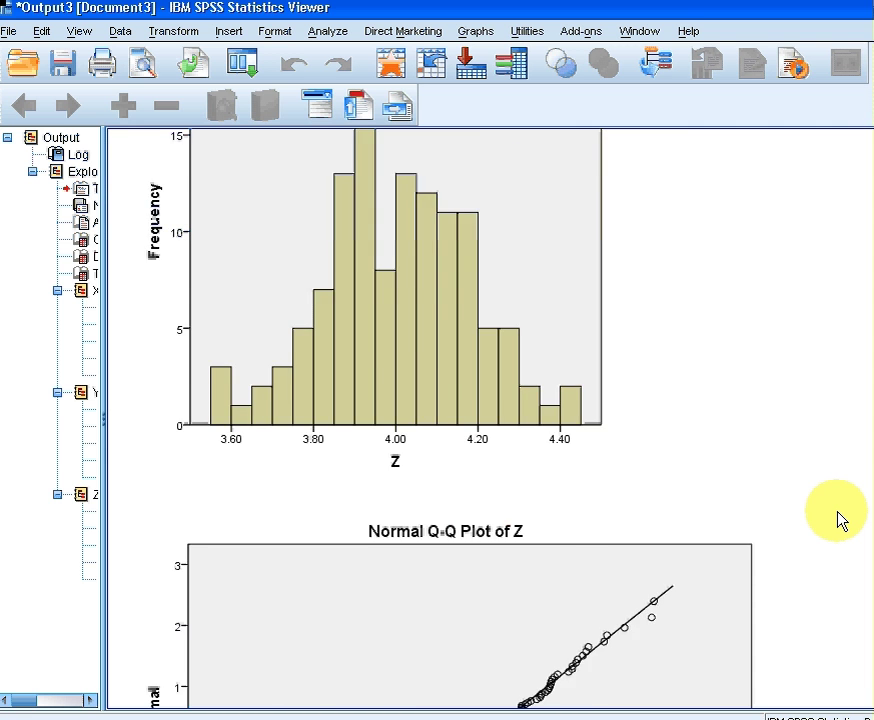
scroll(838, 520, down, 15)
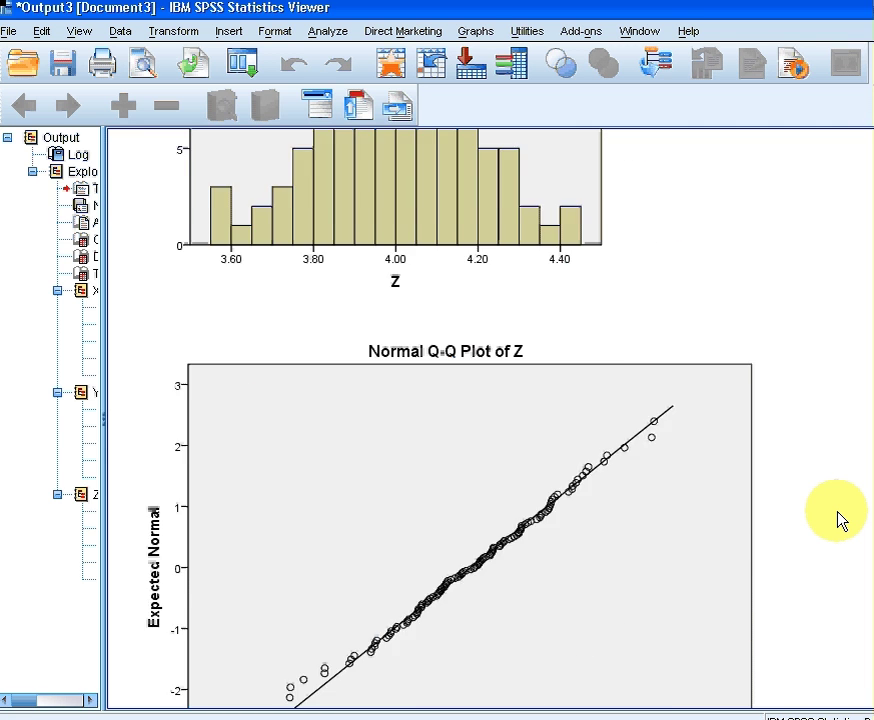
scroll(838, 520, down, 2)
scroll(838, 520, up, 14)
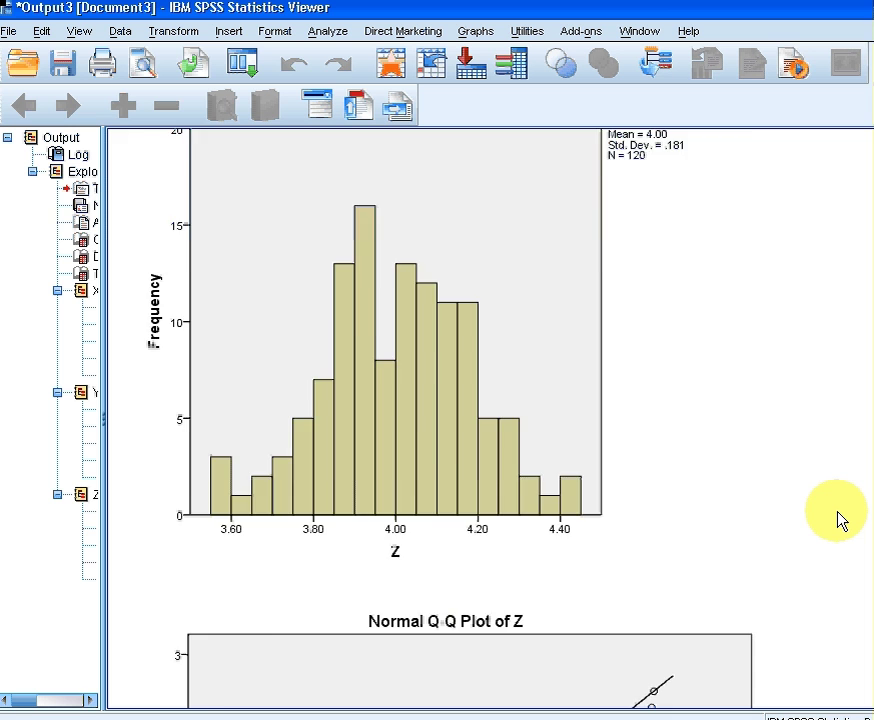
scroll(838, 520, down, 2)
click(520, 550)
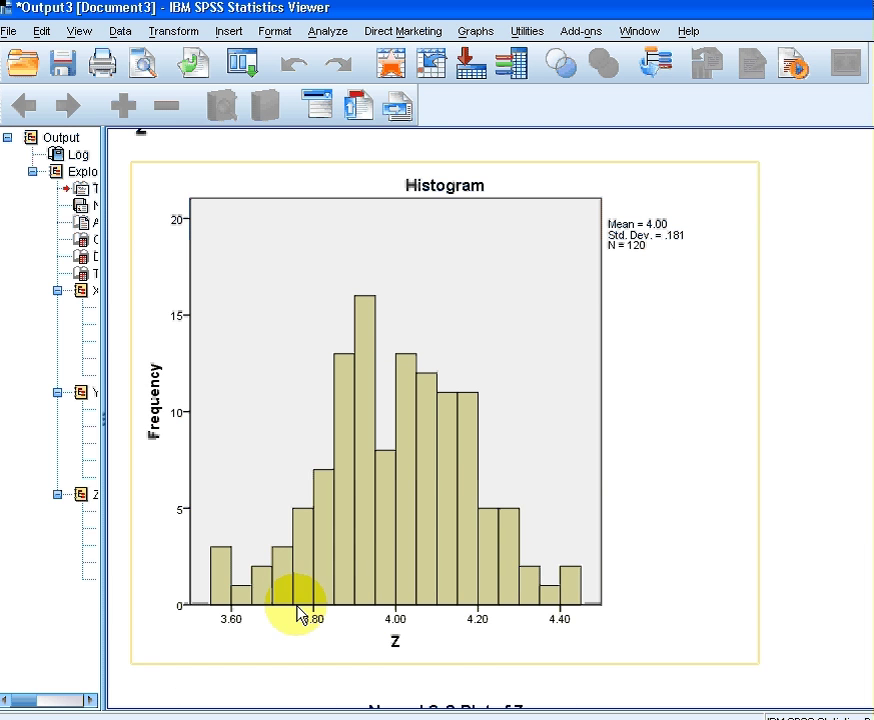
click(712, 691)
click(560, 572)
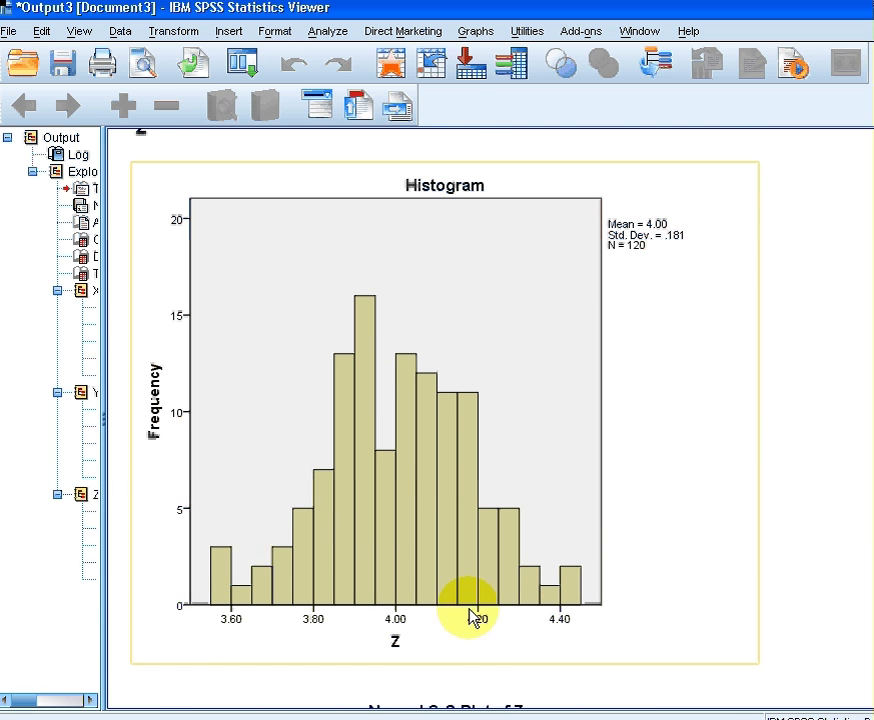
scroll(468, 616, down, 10)
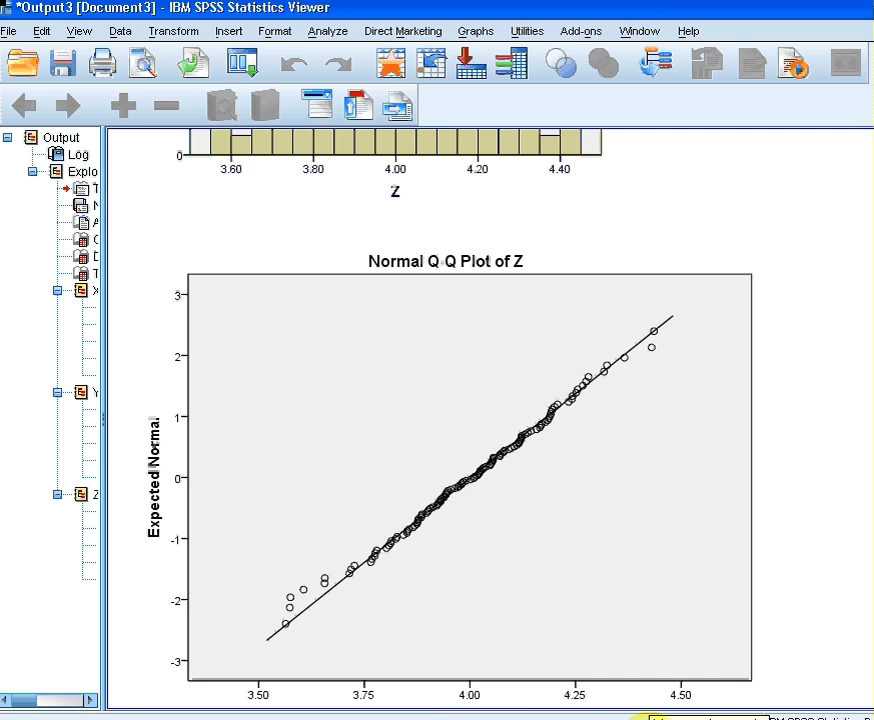
Return to slide 23 in Adobe Reader and highlight variable names X and Z.
key(alt+Tab)
scroll(546, 585, up, 2)
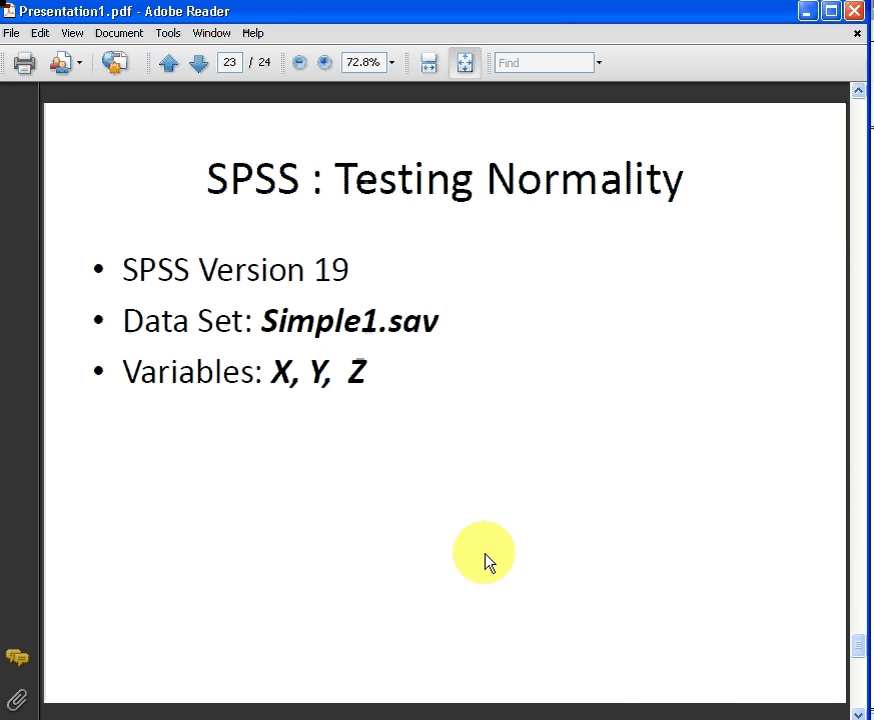
double_click(283, 373)
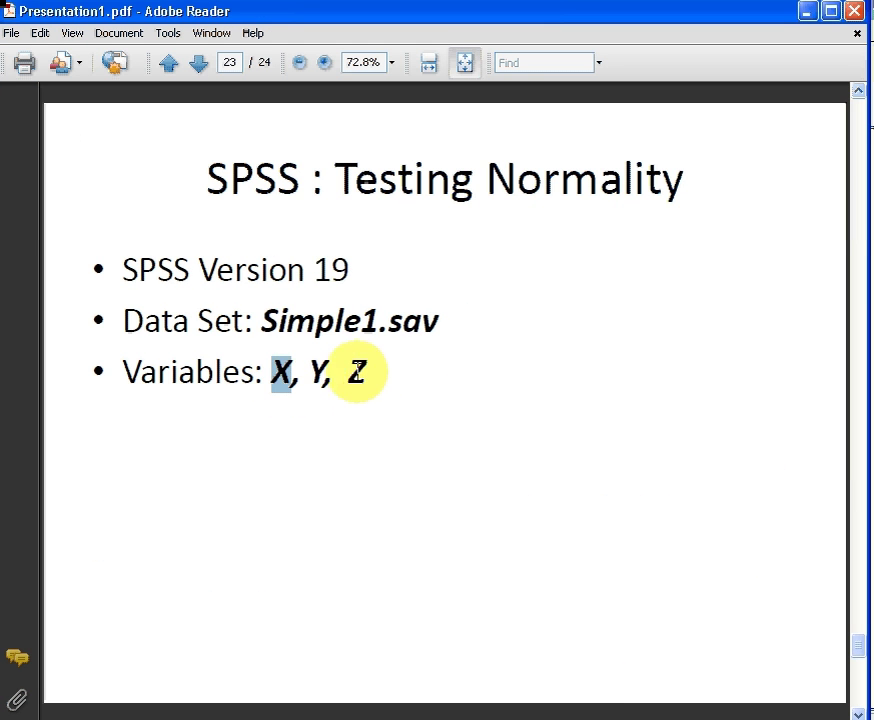